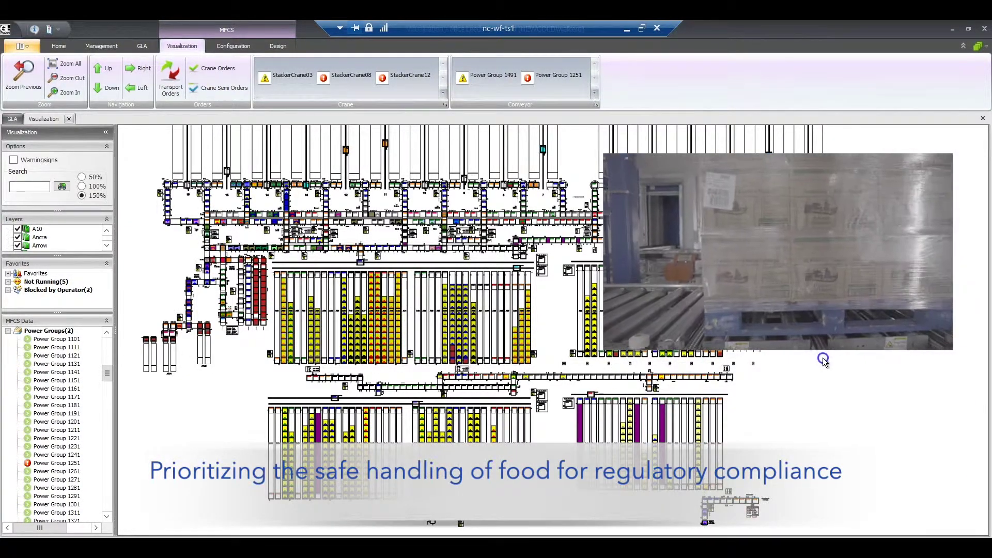
# Step: Zoom the Visualization map onto the conveyor section beside the lift, near position 21211
pyautogui.moveTo(823, 358); pyautogui.dragTo(830, 373)
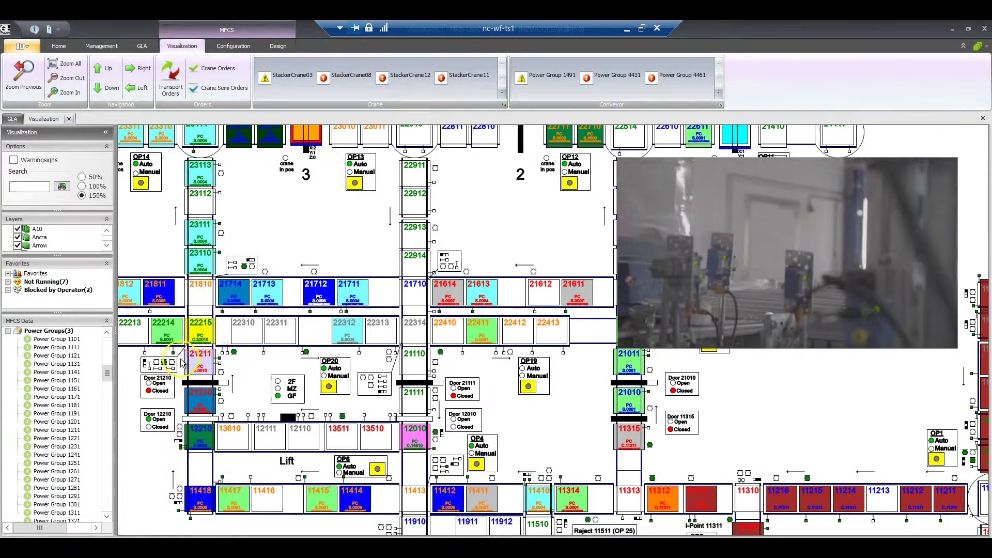
# Step: Open conveyor position 21211's information, check its transport order status, and close it
pyautogui.doubleClick(297, 368)
pyautogui.click(438, 374)
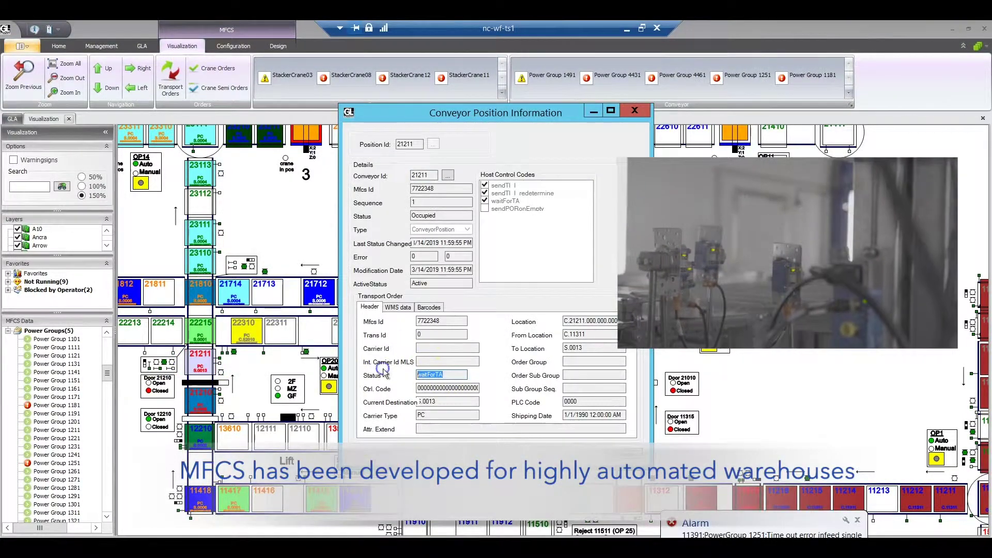
pyautogui.click(634, 111)
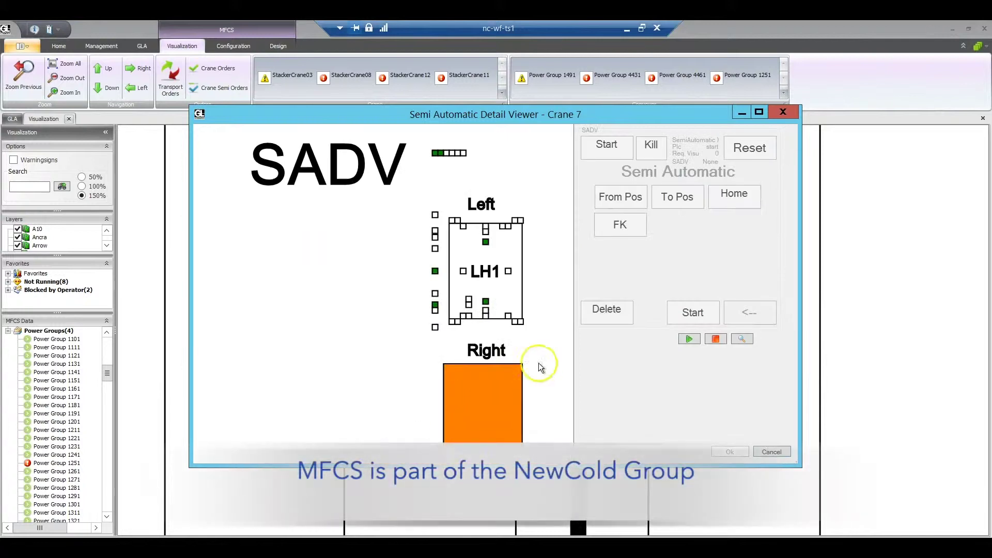
# Step: Start the live camera video in the Crane 7 Semi Automatic Detail Viewer
pyautogui.click(685, 342)
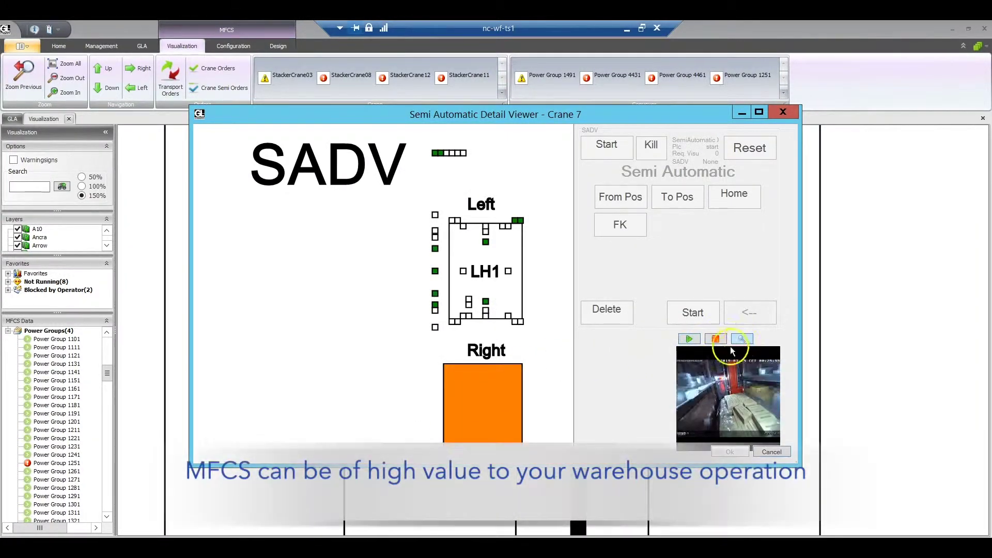
pyautogui.click(746, 341)
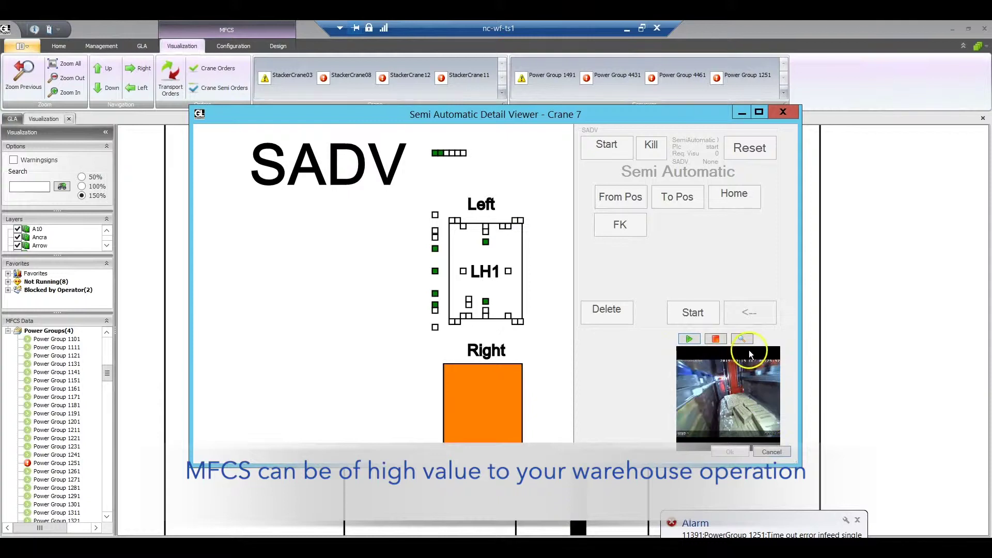